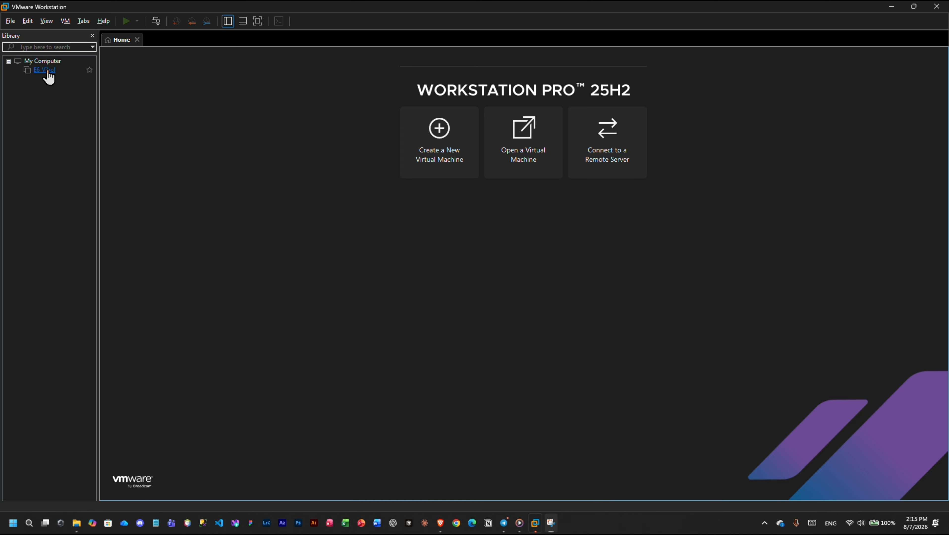
Power on the virtual machine in the library, dismiss its startup hints and unlock the Windows Server lock screen
click(47, 72)
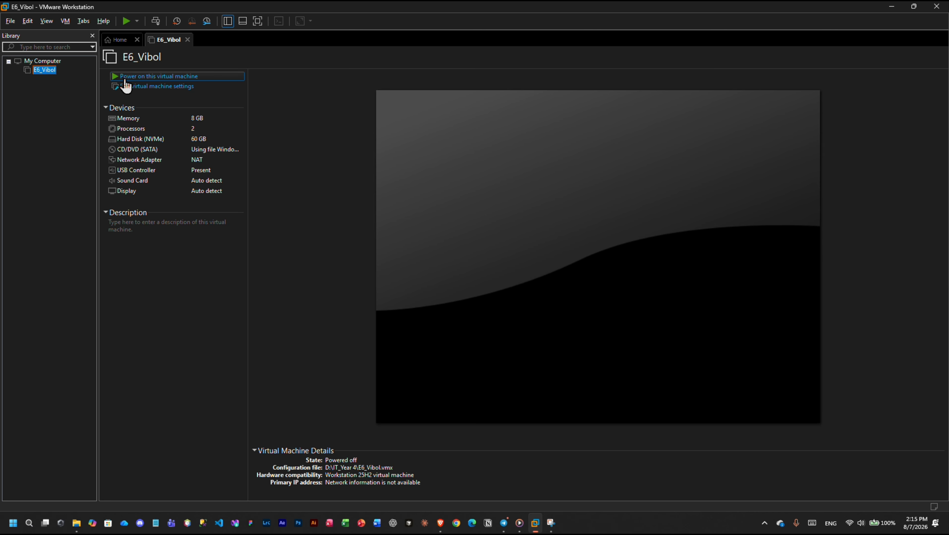
click(125, 79)
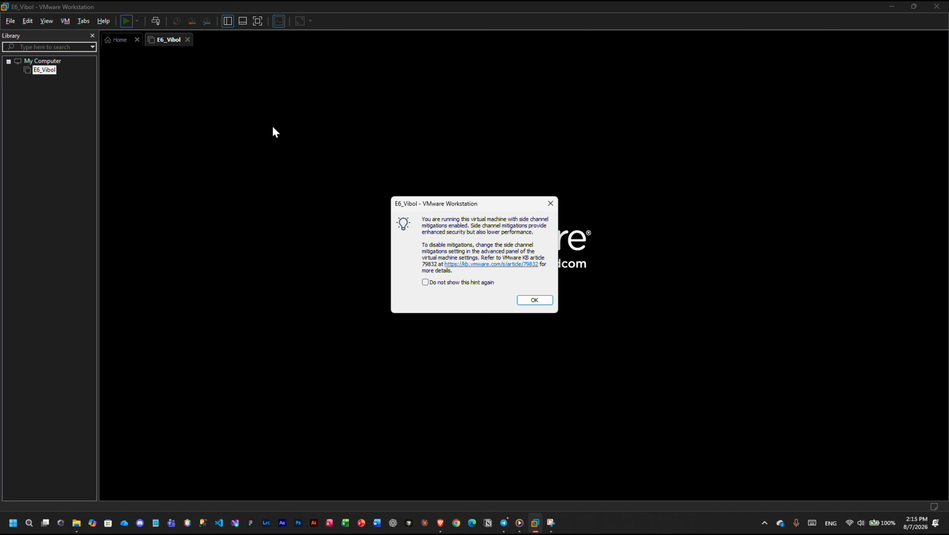
click(546, 300)
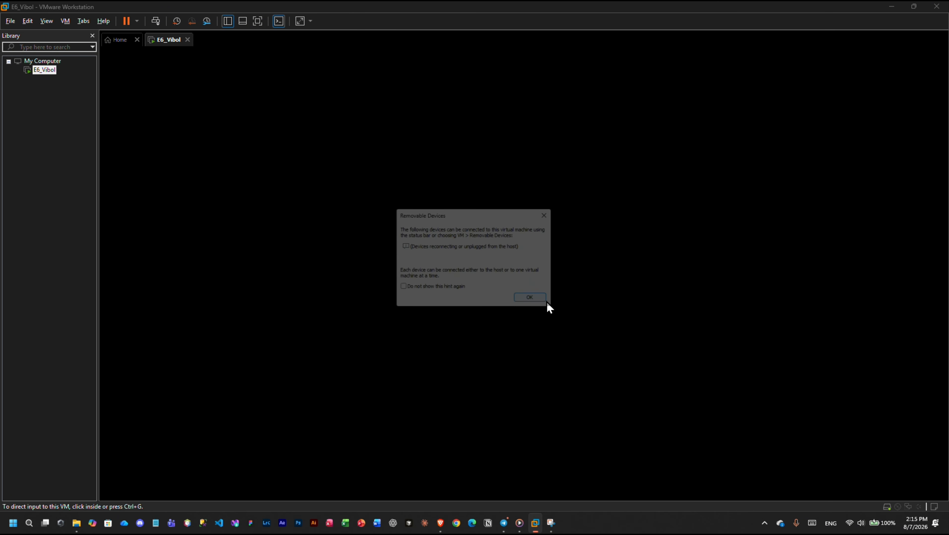
click(547, 304)
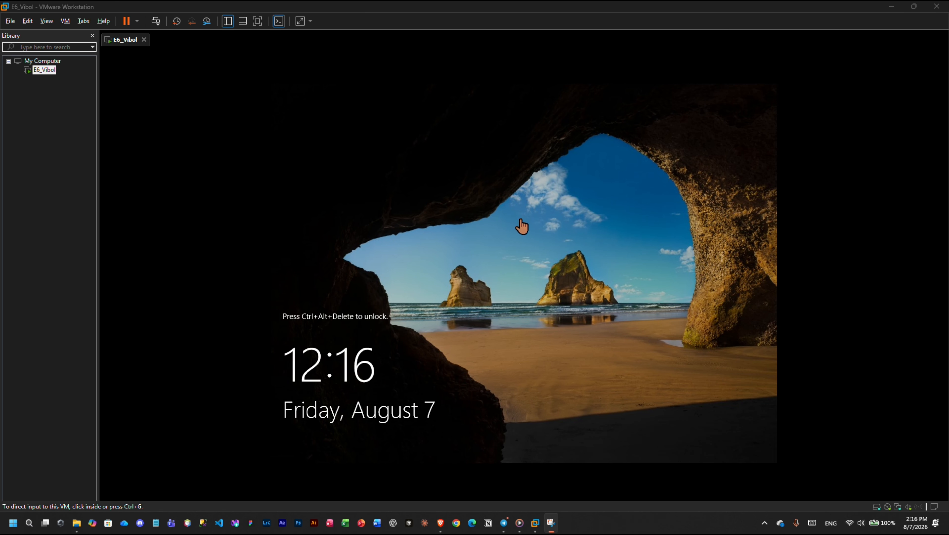
click(513, 304)
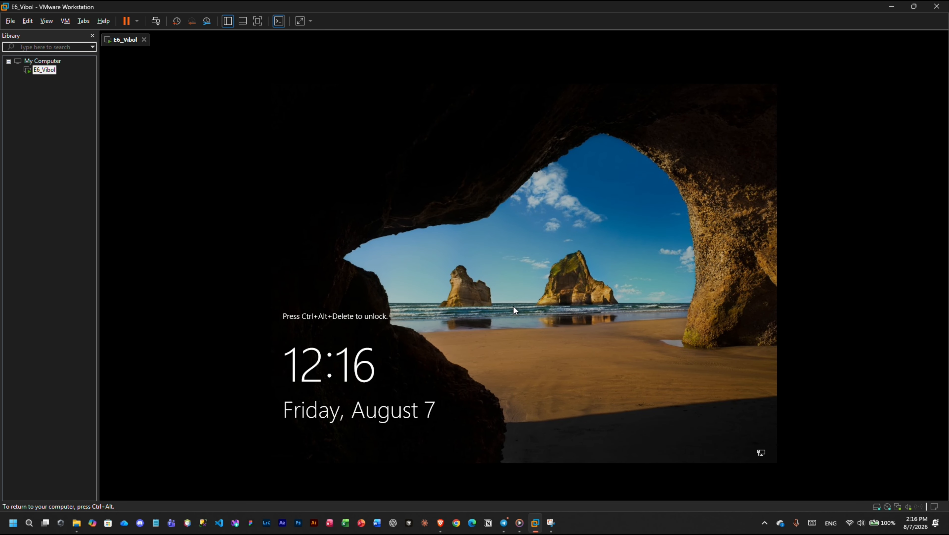
key(ctrl+alt+Delete)
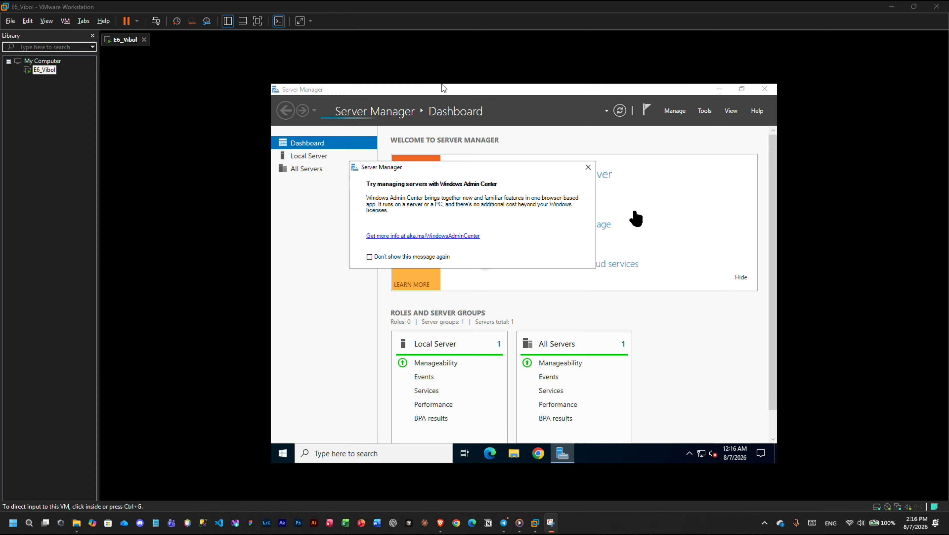
Dismiss the Windows Admin Center notice and close Server Manager
click(592, 169)
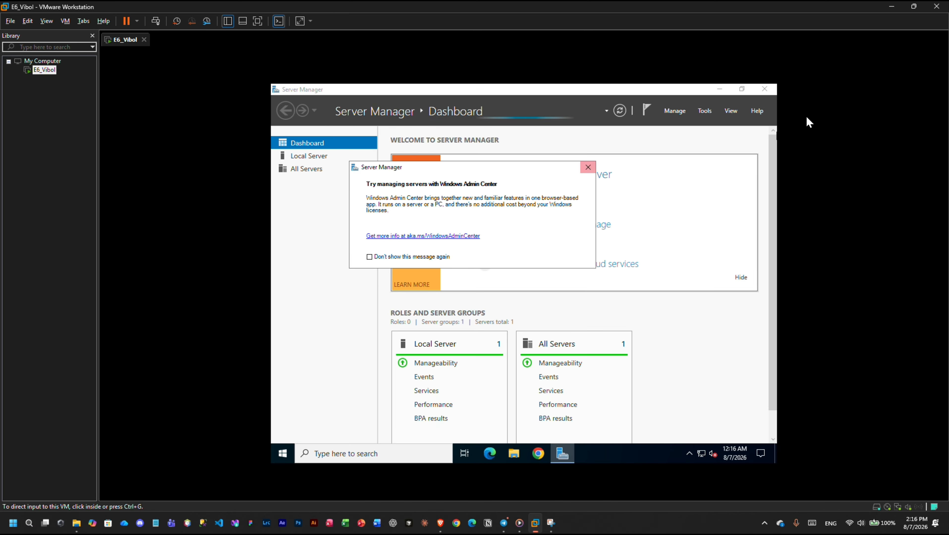
click(589, 166)
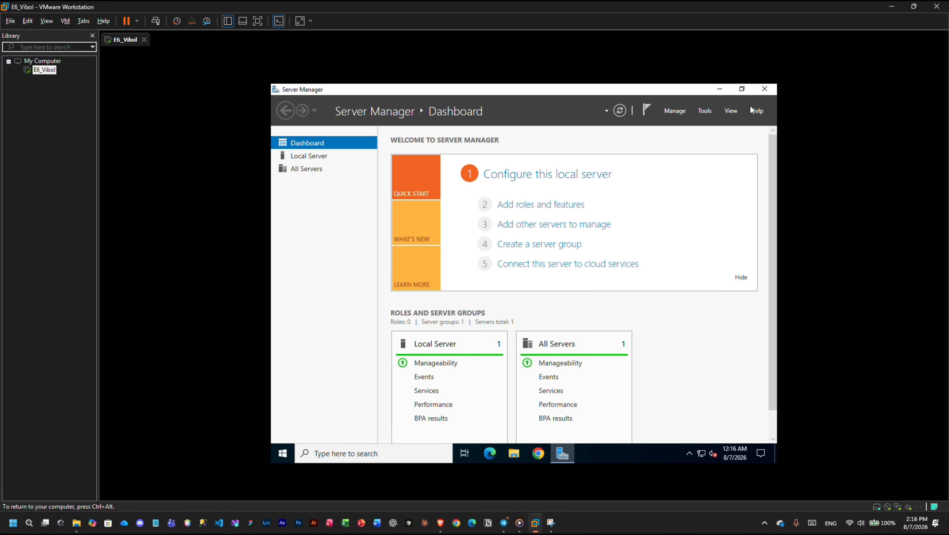
click(763, 90)
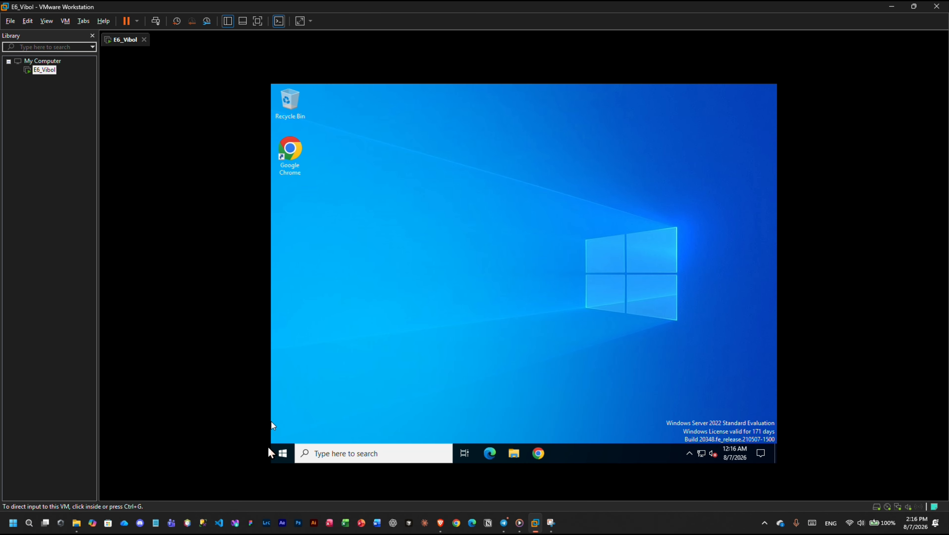
Open Server Manager again and dismiss its Windows Admin Center notice to reach the dashboard
click(282, 455)
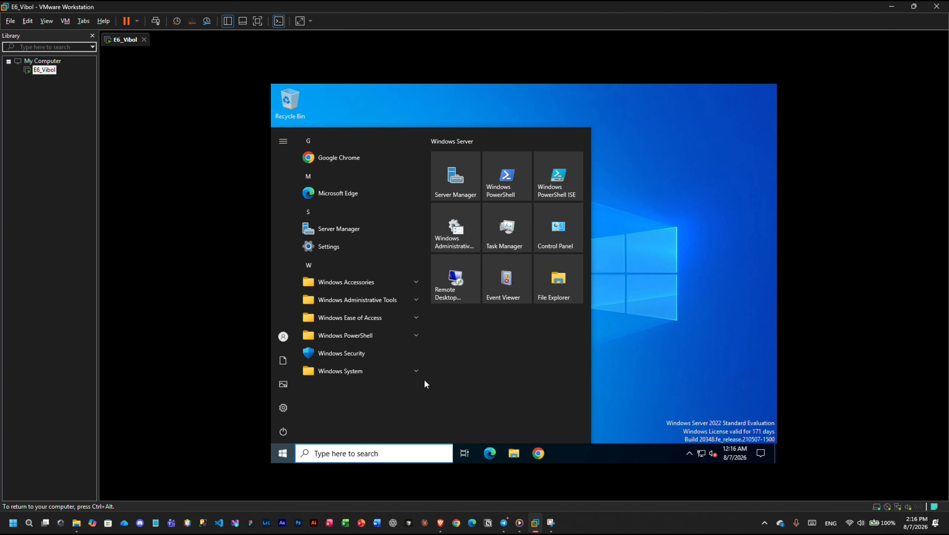
click(459, 193)
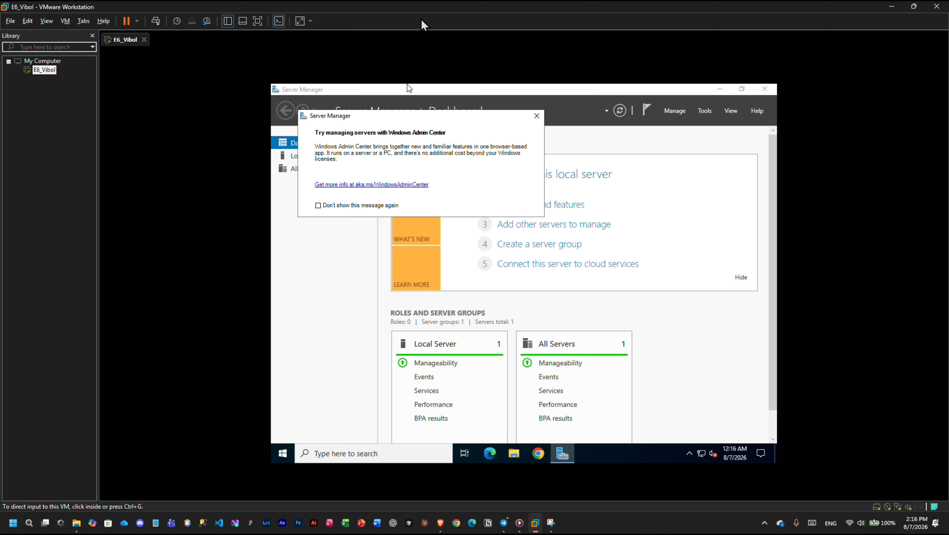
click(556, 88)
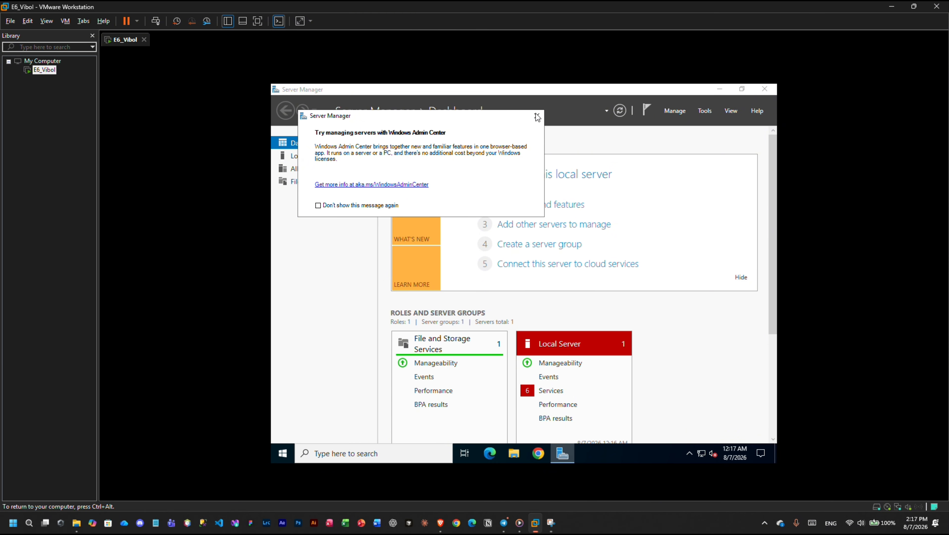
click(537, 116)
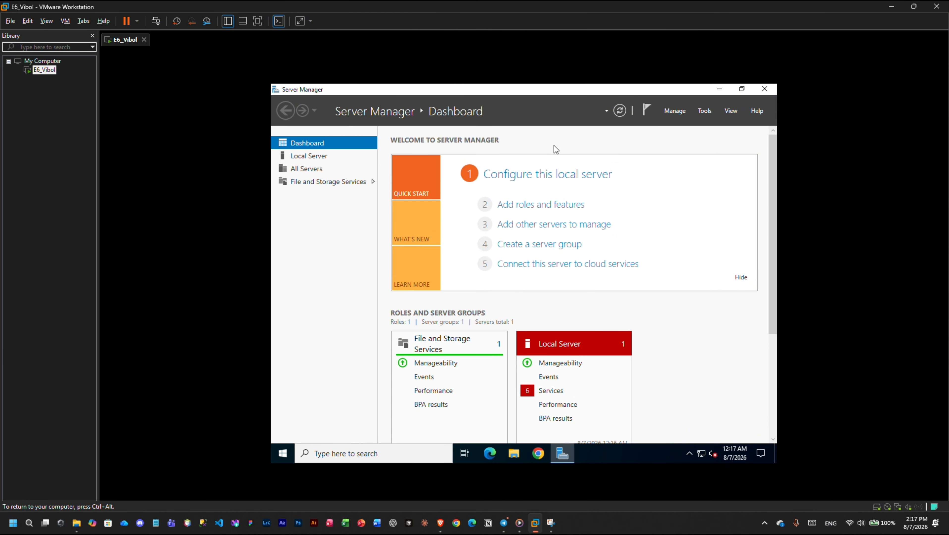
Start adding roles and features with a role-based installation on the Windows Server 2022 machine in the server pool
click(532, 204)
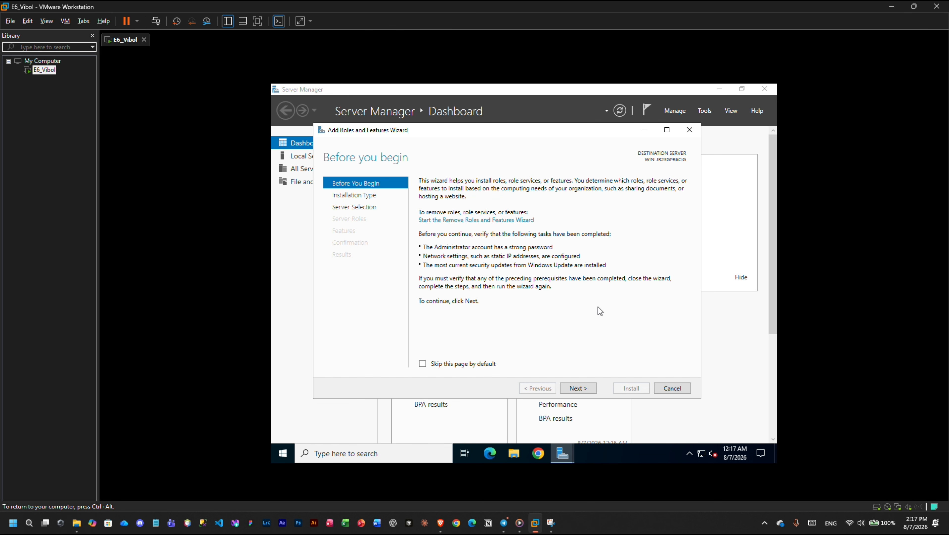
key(ctrl+alt)
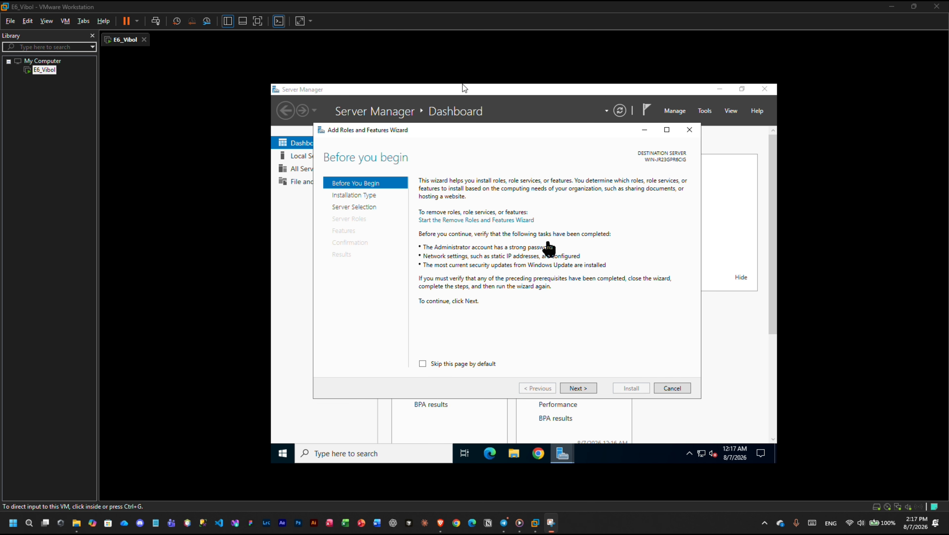
click(463, 84)
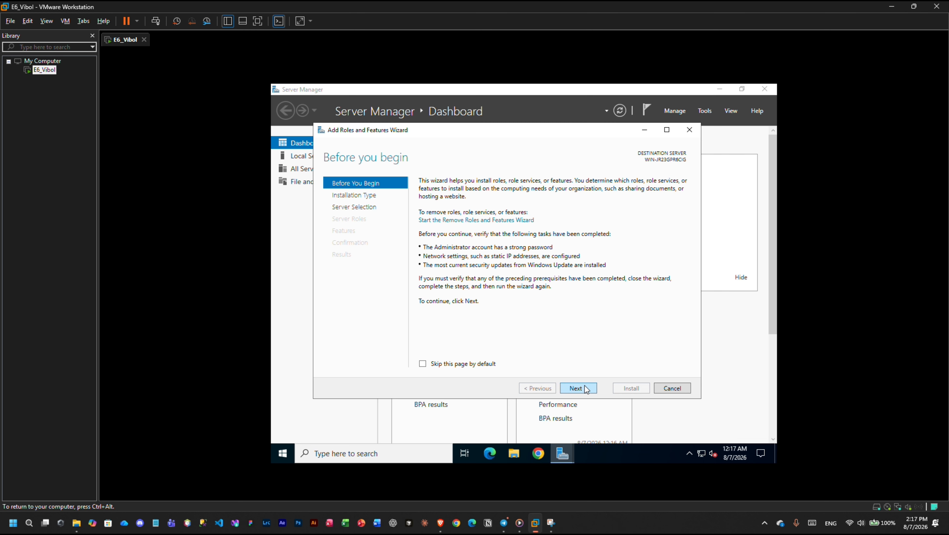
click(586, 391)
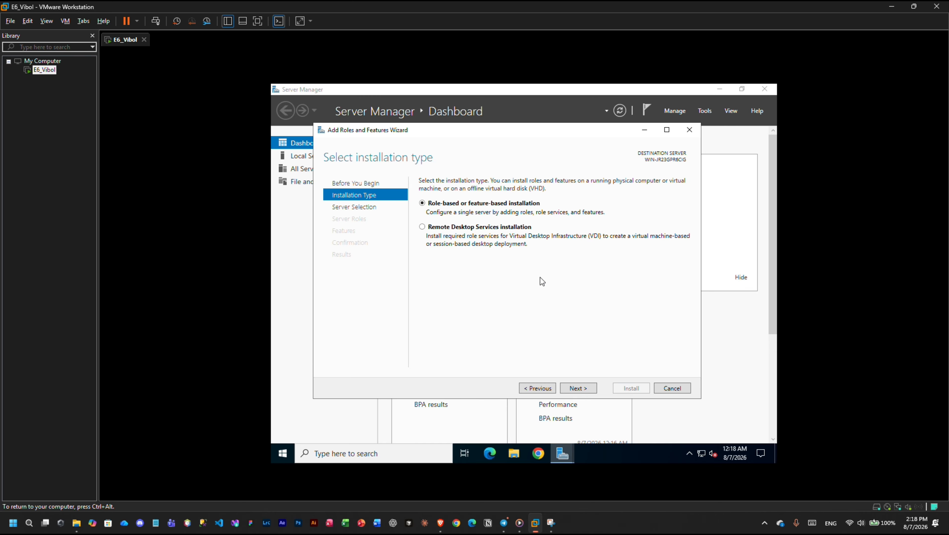
click(577, 389)
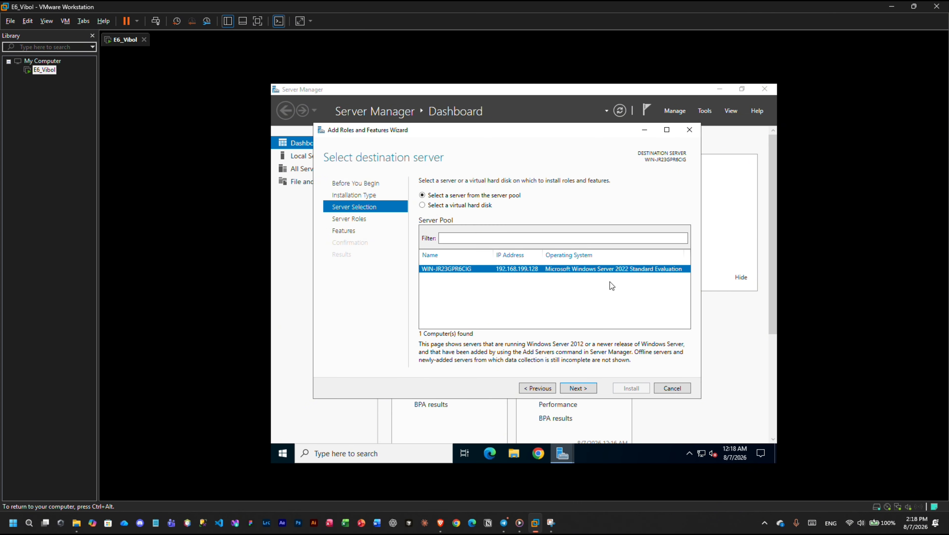
click(584, 392)
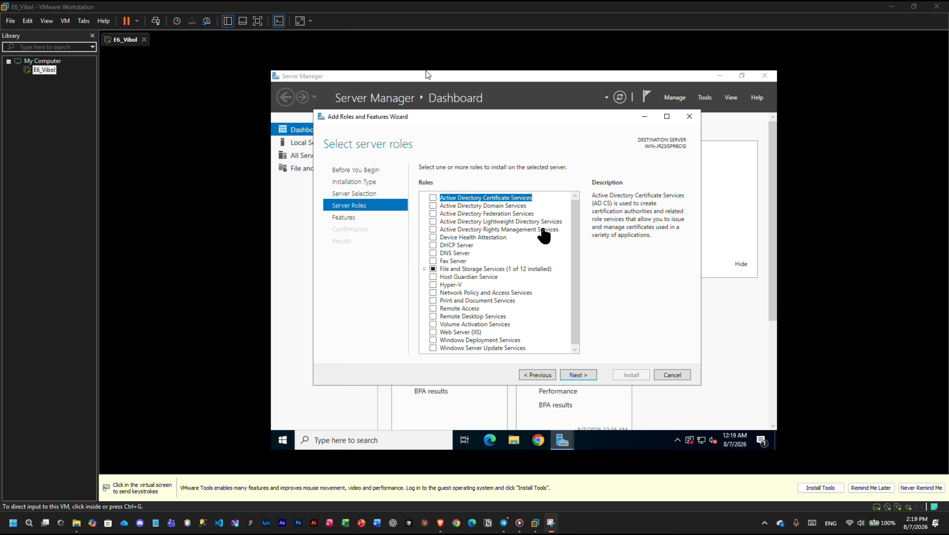
Select the Active Directory Domain Services role with its required features, keep the default features and install it
click(433, 206)
click(542, 332)
click(578, 375)
click(578, 375)
click(578, 375)
click(631, 375)
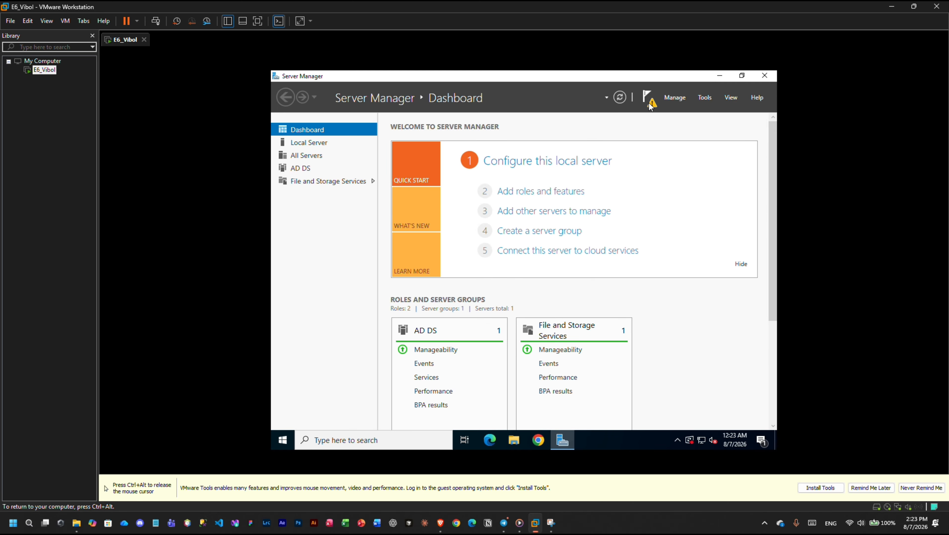
Start promoting this server to a domain controller from the post-deployment notification
click(648, 101)
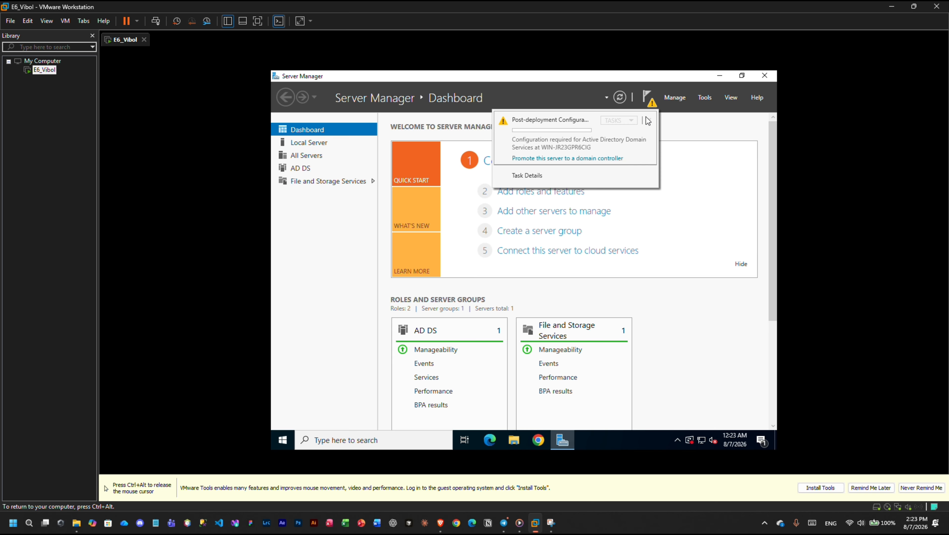
click(575, 158)
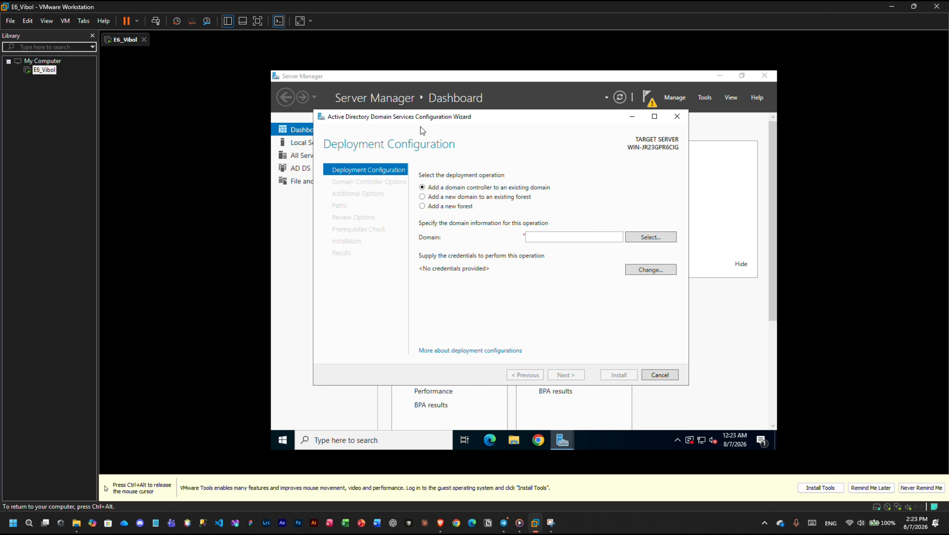
key(ctrl+alt)
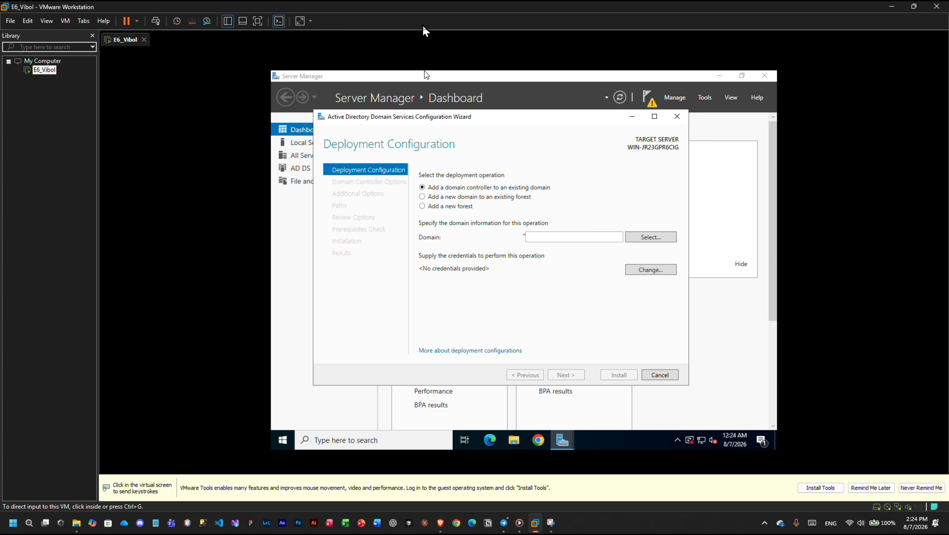
click(423, 27)
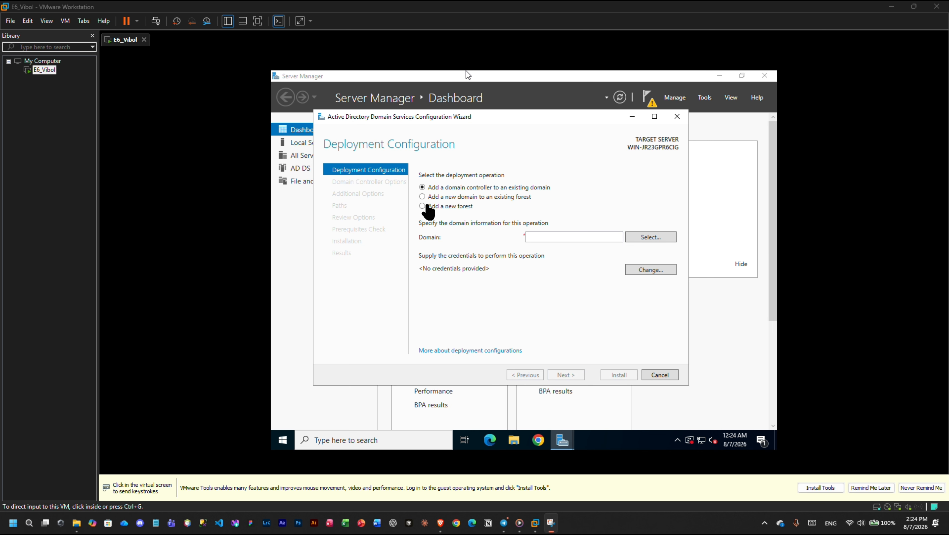
Set the deployment operation to add a new forest with root domain name e6.local and submit the deployment configuration
click(428, 206)
click(422, 207)
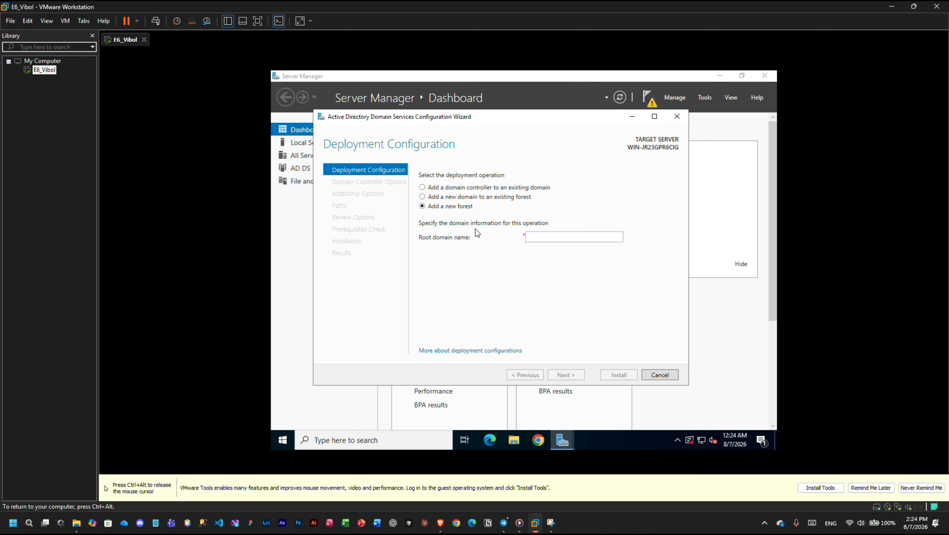
click(538, 239)
text(e)
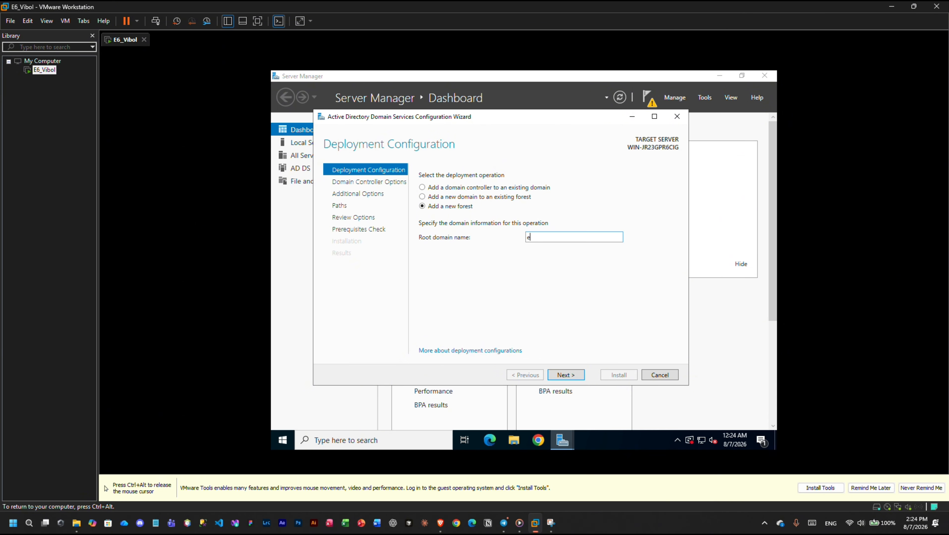
text(6.)
key(ctrl+alt)
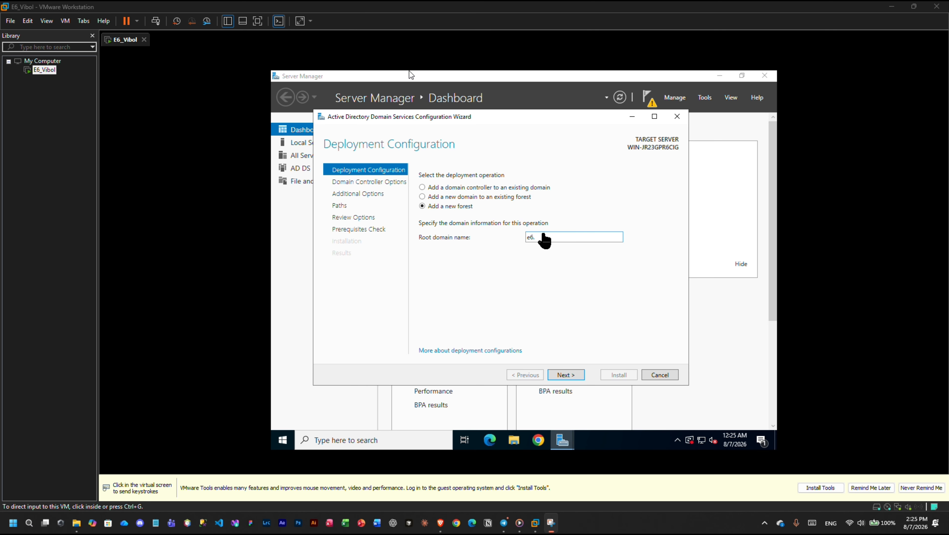
click(543, 235)
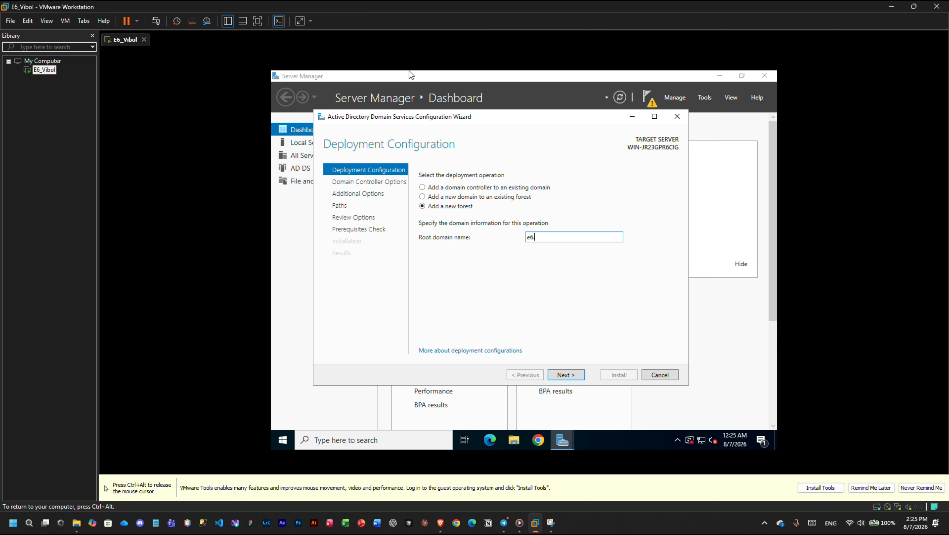
text(local)
key(ctrl+alt)
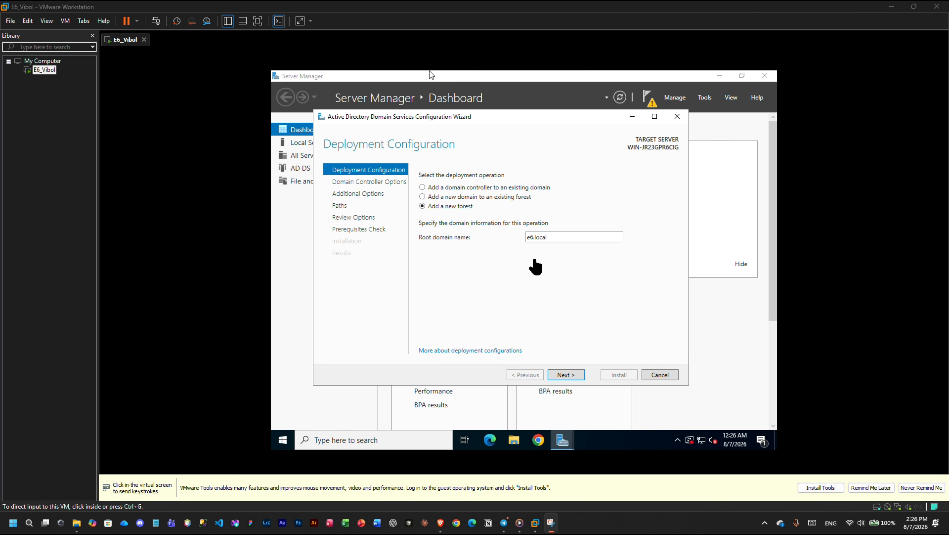
click(534, 278)
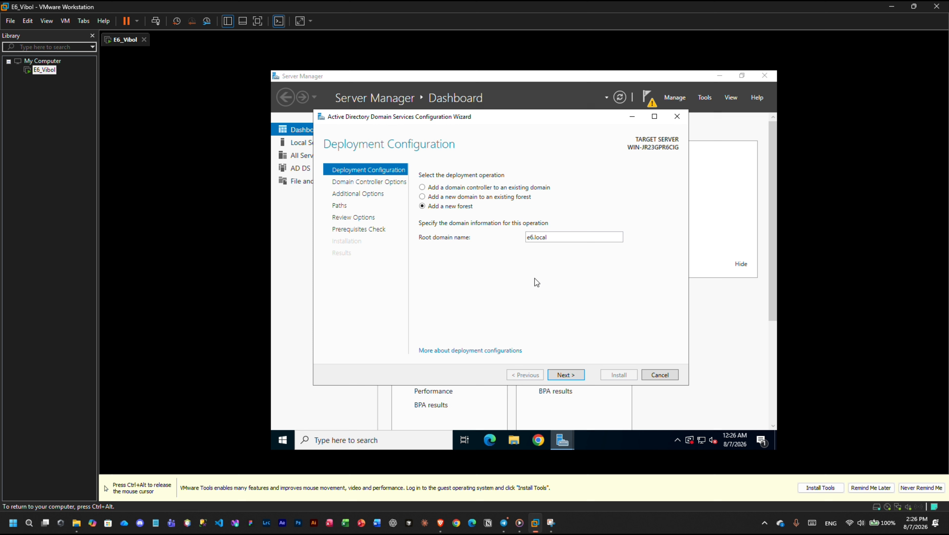
click(566, 375)
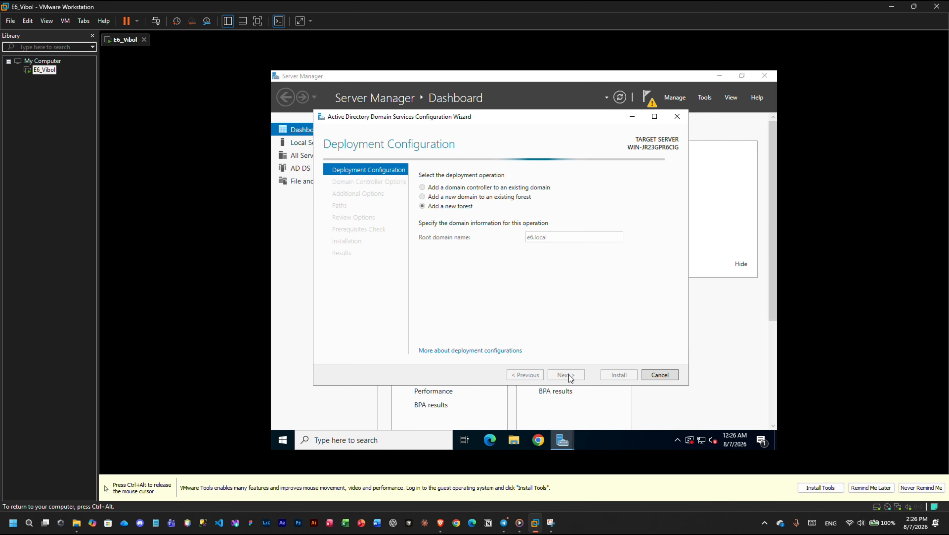
key(ctrl+alt)
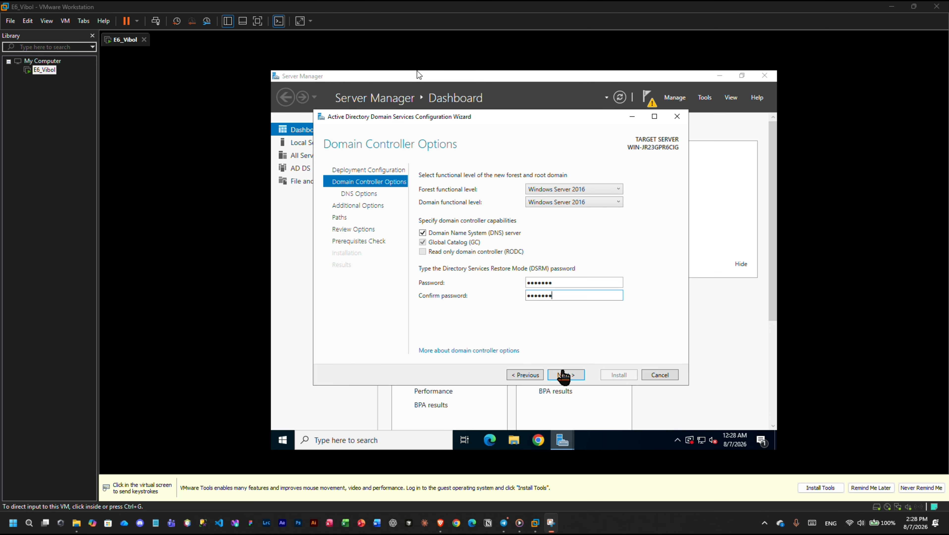
Accept the domain controller options with Windows Server 2016 functional levels and DNS server enabled, and continue to the DNS options
click(564, 376)
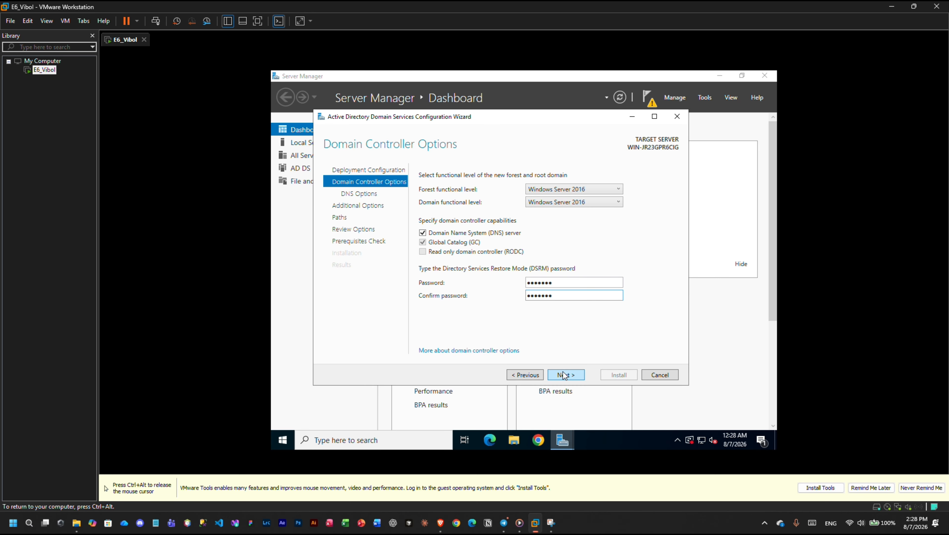
click(565, 376)
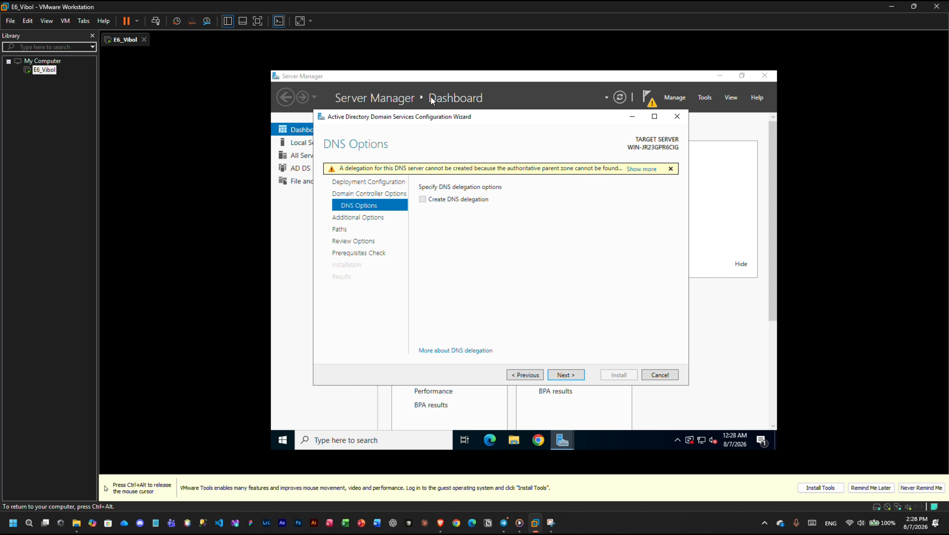
key(ctrl+alt)
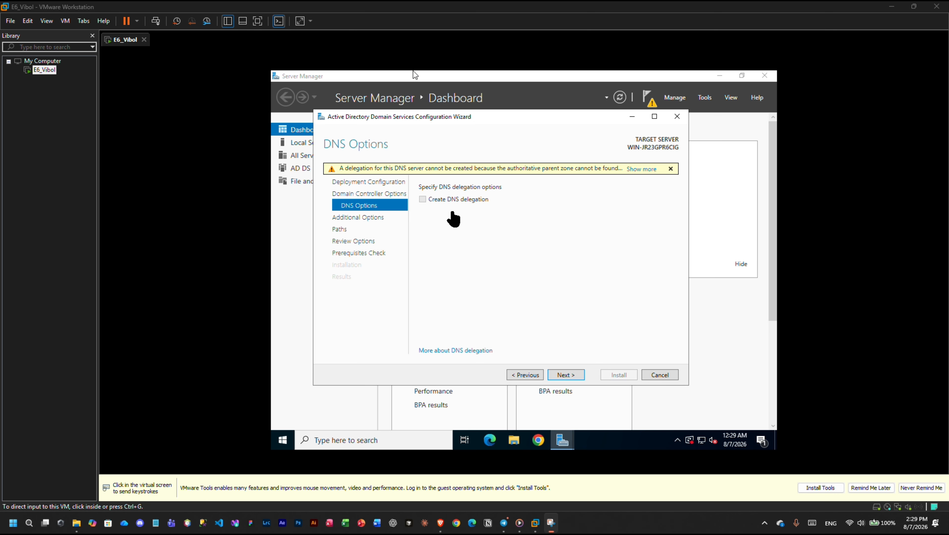
Continue past the DNS options without creating a DNS delegation and accept E6 as the NetBIOS domain name
click(454, 216)
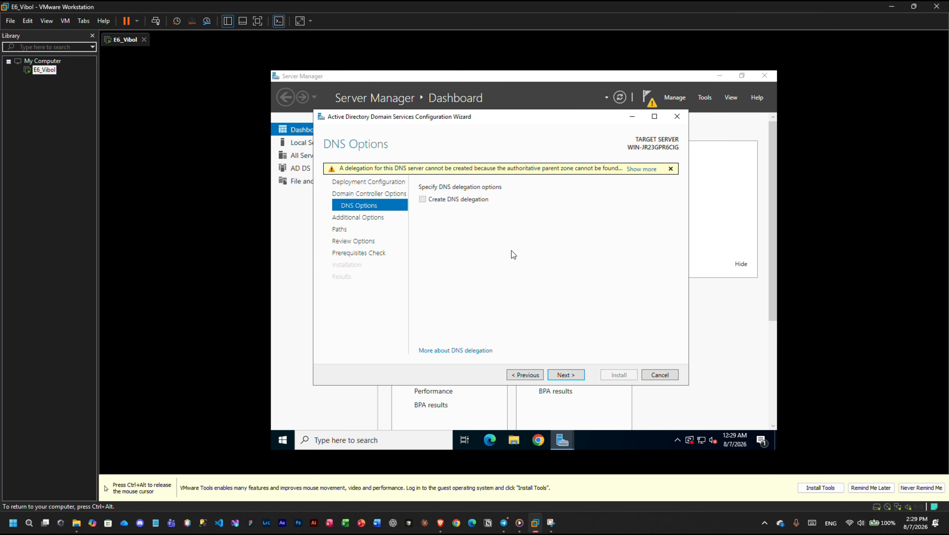
click(557, 375)
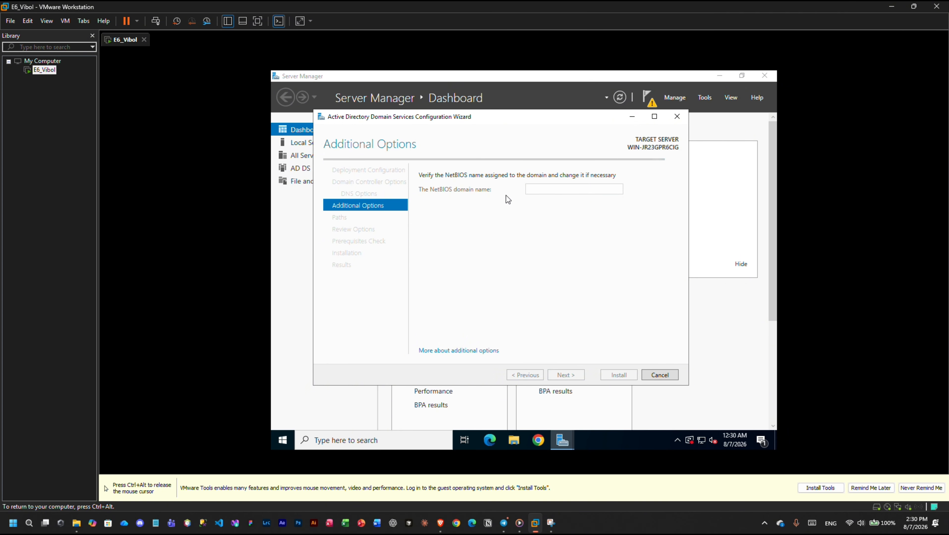
key(ctrl+alt)
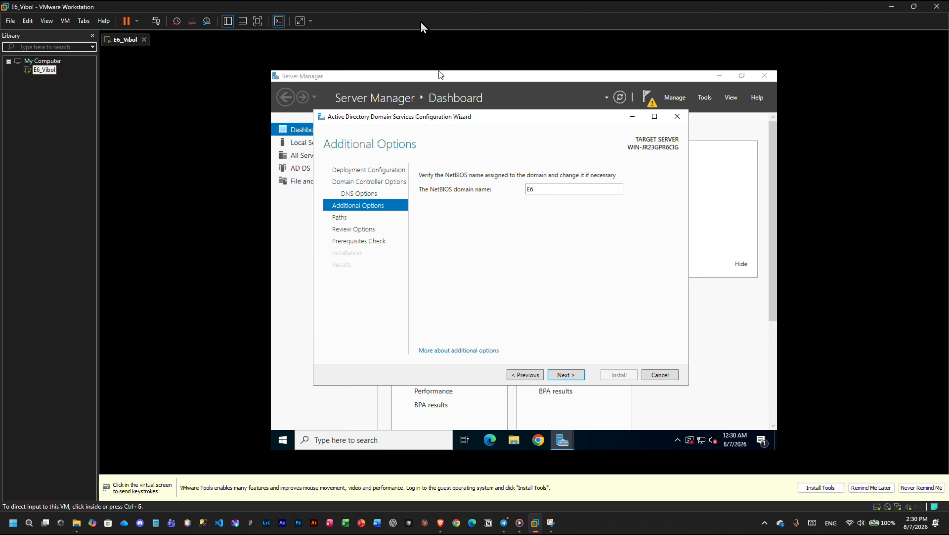
click(463, 94)
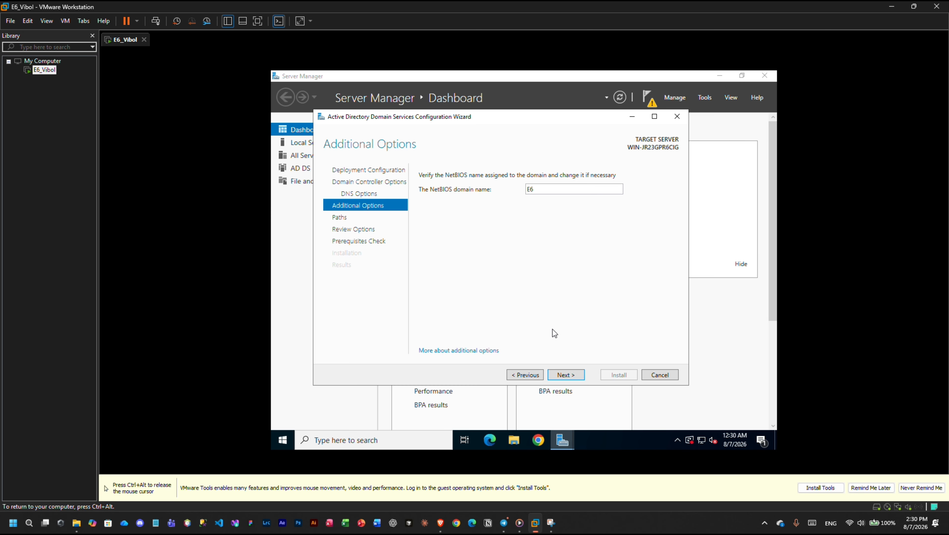
click(577, 375)
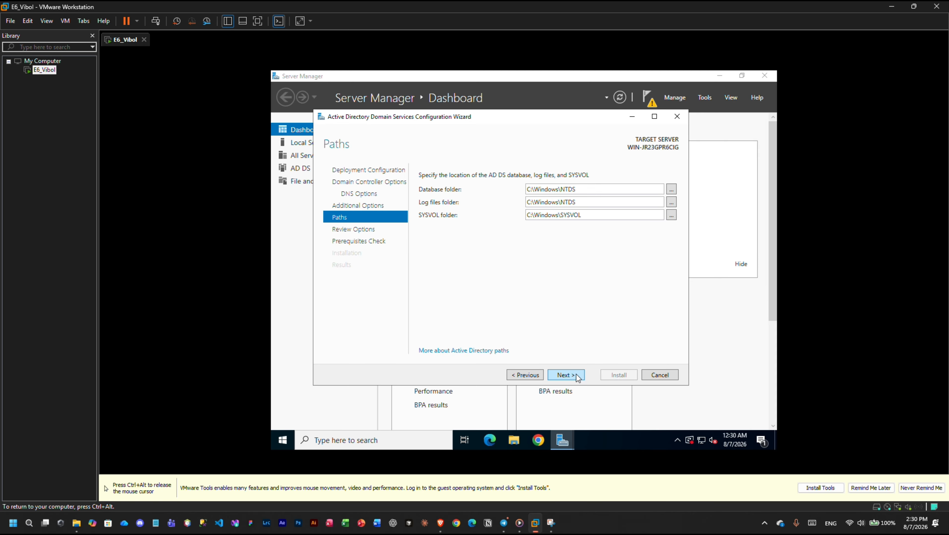
Accept the default NTDS and SYSVOL folder paths and the reviewed selections, and run the prerequisites check
click(578, 376)
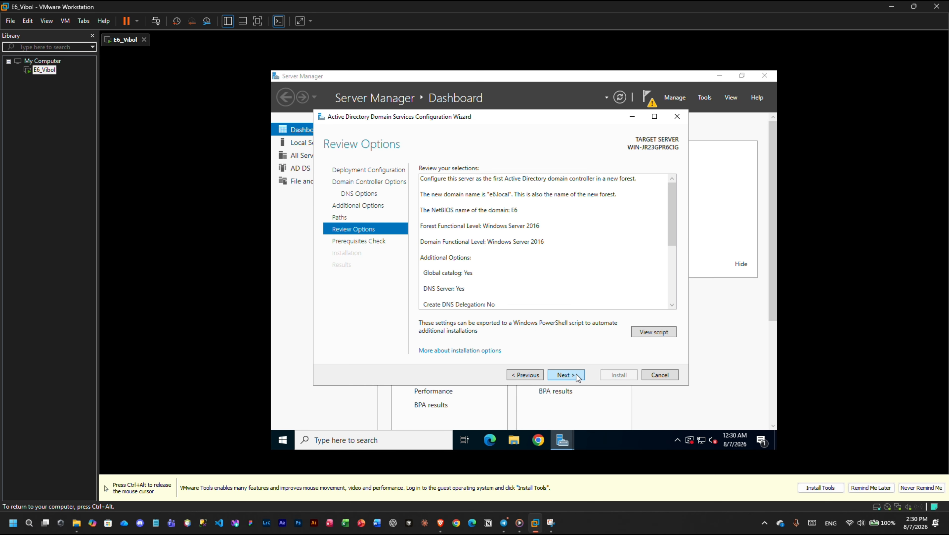
click(578, 376)
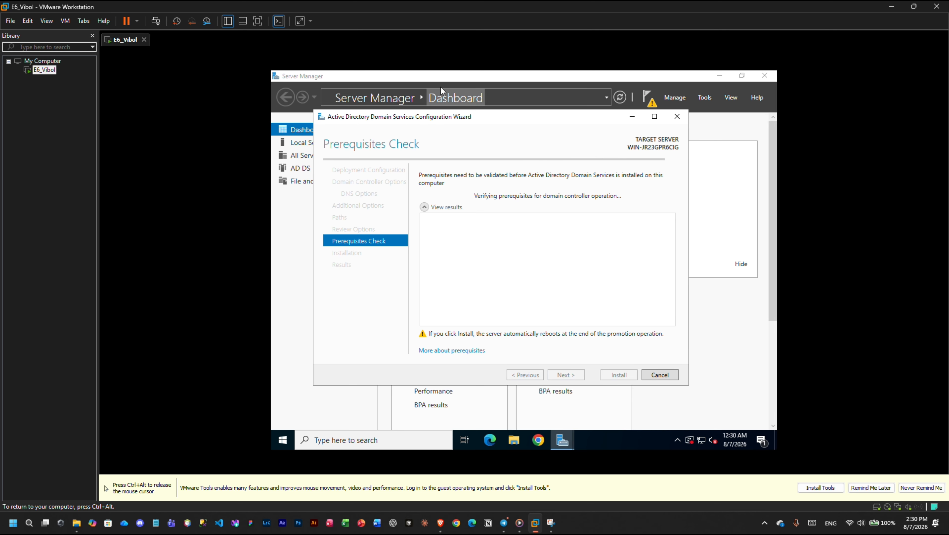
key(ctrl+alt)
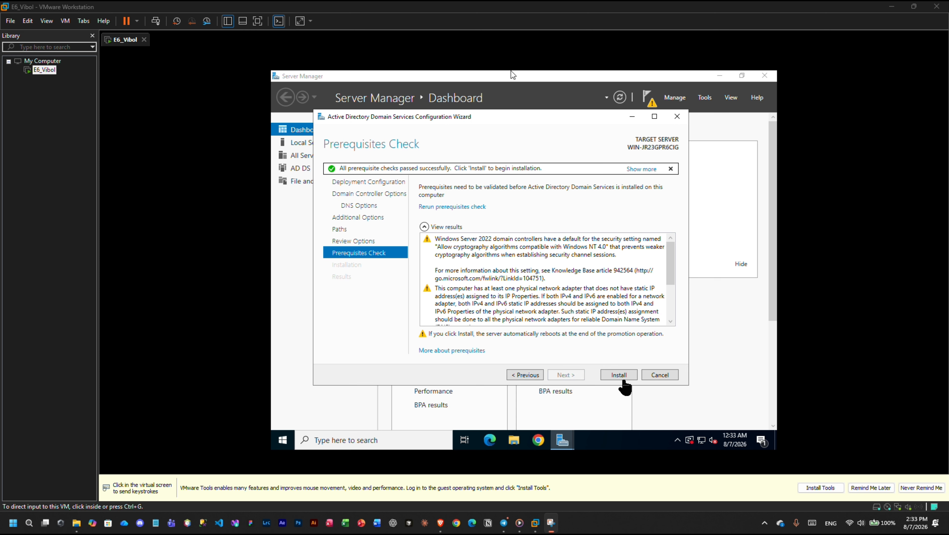
Install the domain controller configuration and let the server reboot and apply its computer settings
click(625, 378)
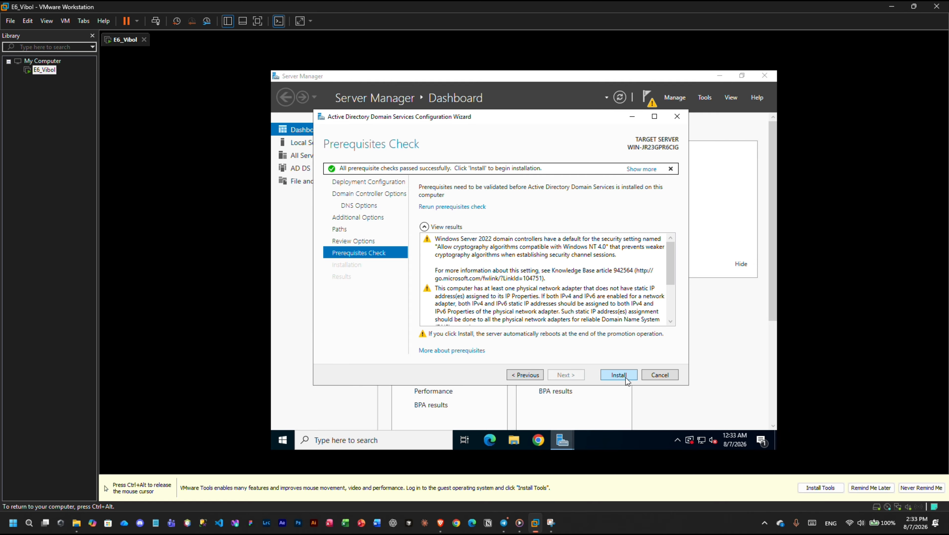
click(626, 376)
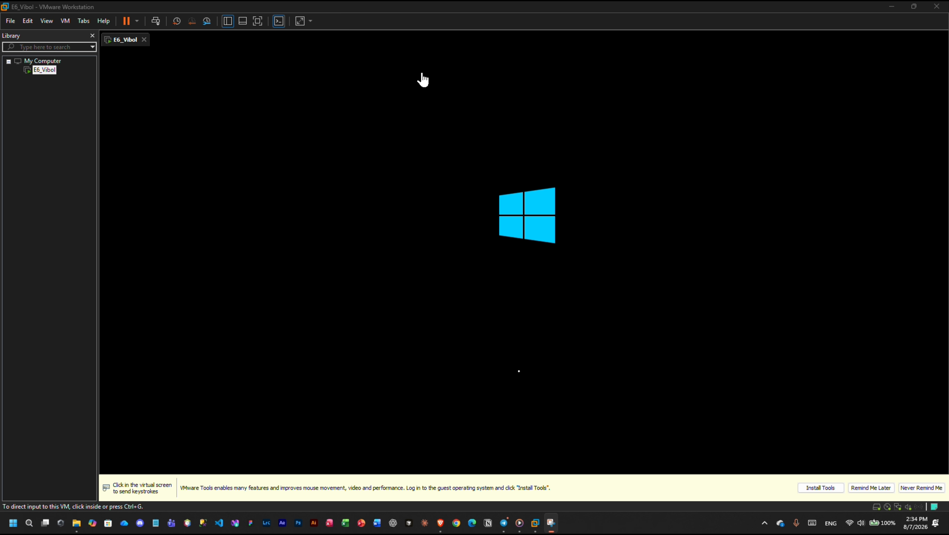
click(561, 164)
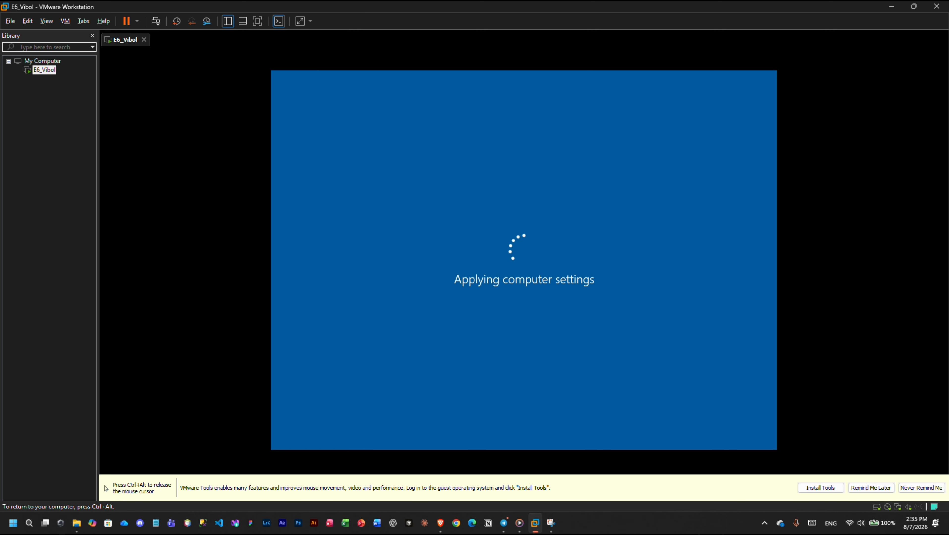
key(ctrl+alt)
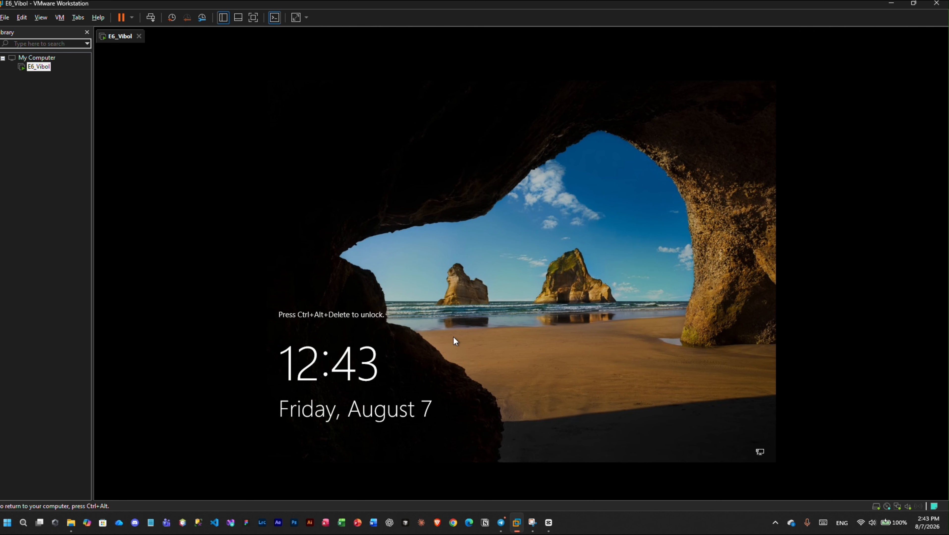
Unlock the restarted server and sign in as E6\Administrator with the account password
key(ctrl+alt+Delete)
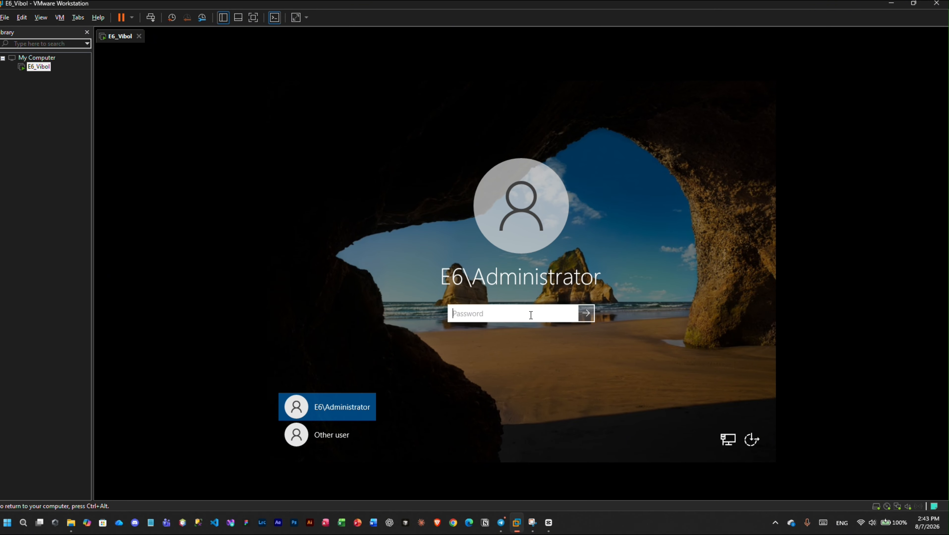
key(ctrl+alt)
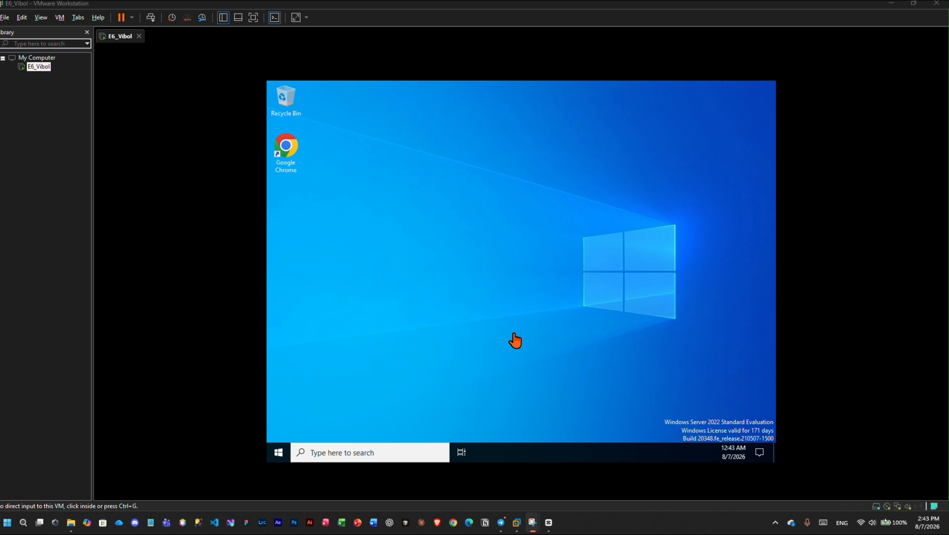
Open Active Directory Users and Computers from the Windows administrative tools and minimize the Server Manager window behind it
click(396, 397)
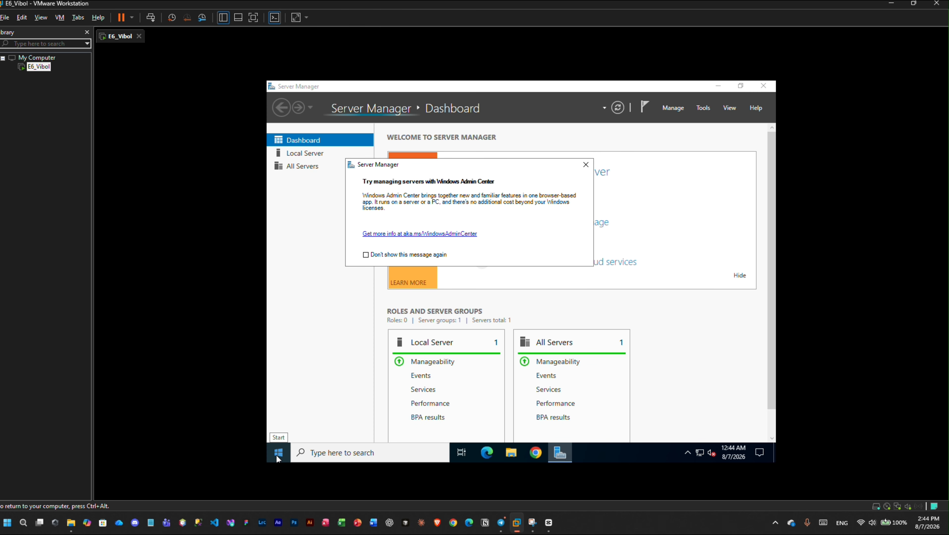
click(276, 456)
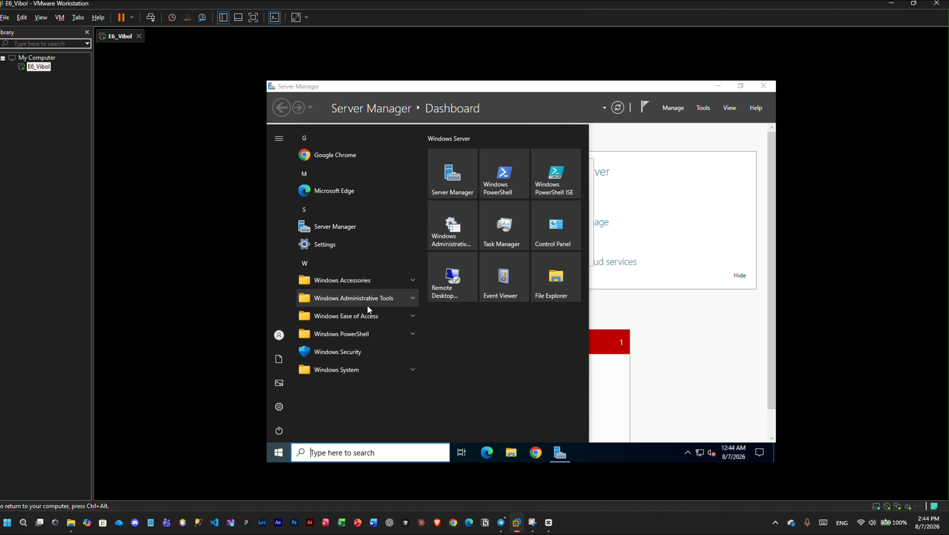
click(413, 300)
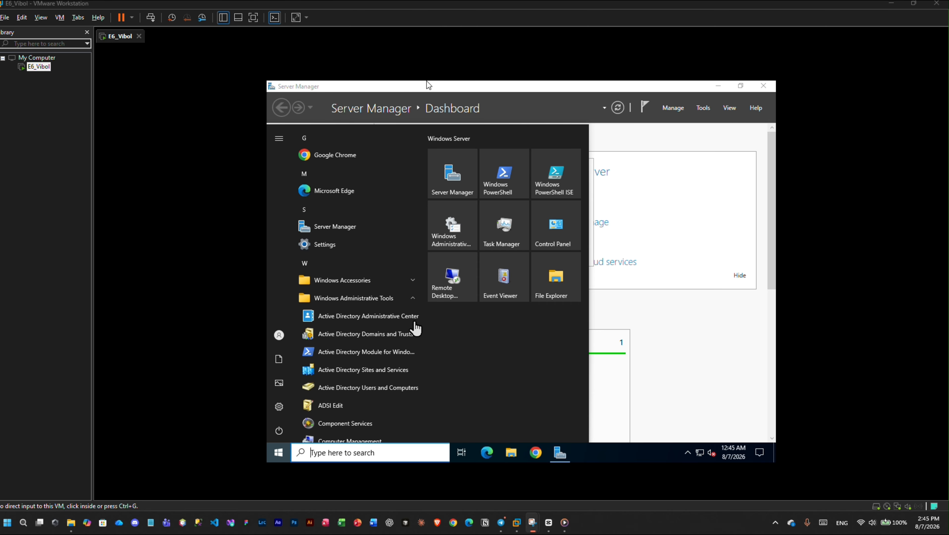
click(399, 401)
click(388, 386)
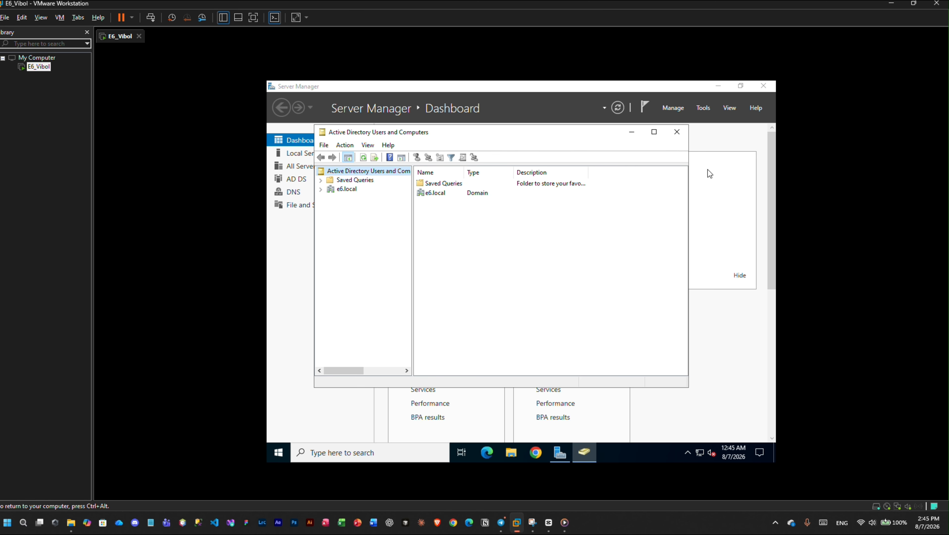
click(718, 86)
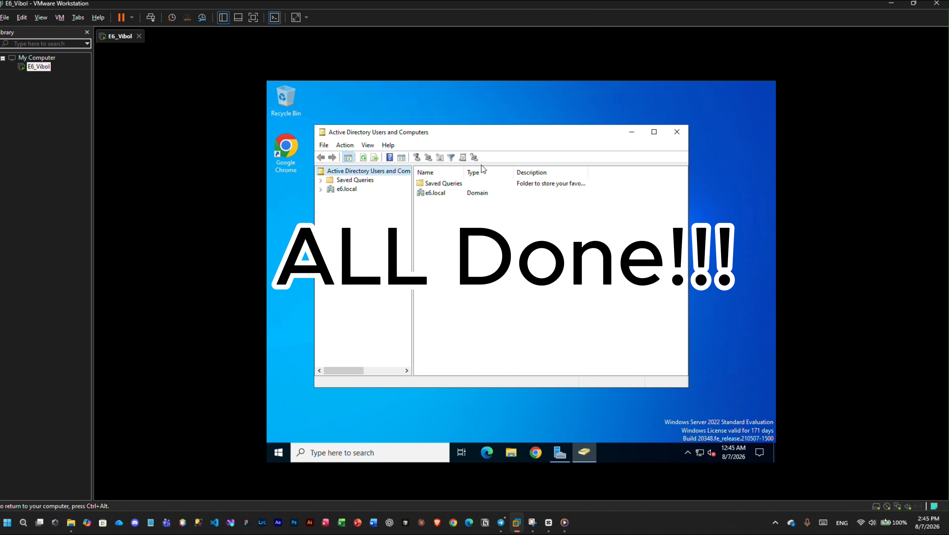